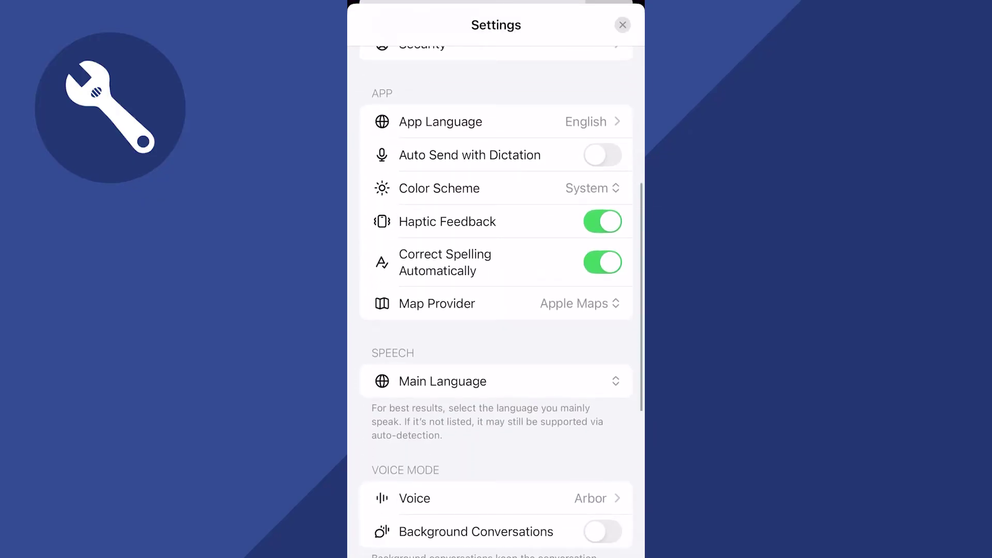
pyautogui.scroll(-5, 496, 302)
pyautogui.scroll(-5, 496, 302)
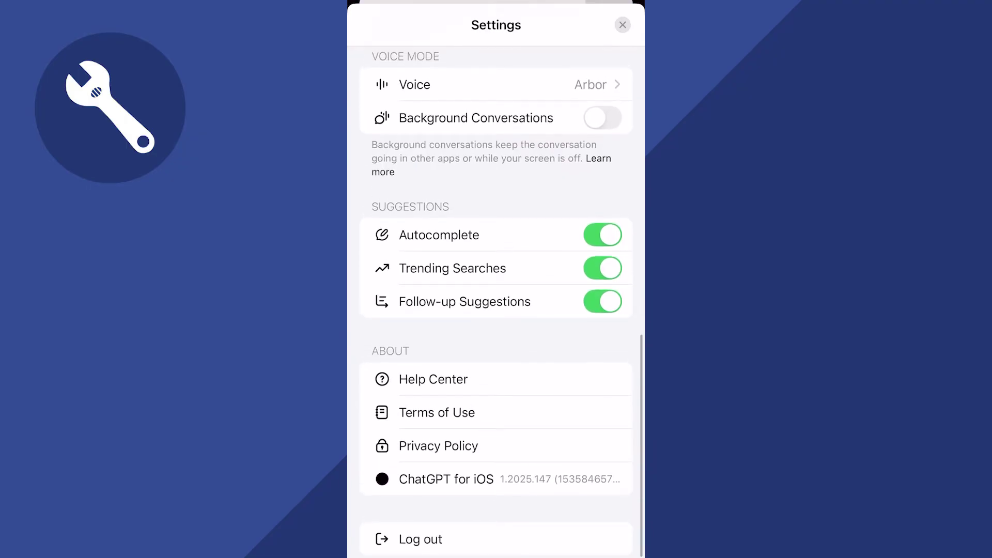
# Log out of the ChatGPT account, confirming with Yes
pyautogui.click(420, 539)
pyautogui.click(548, 315)
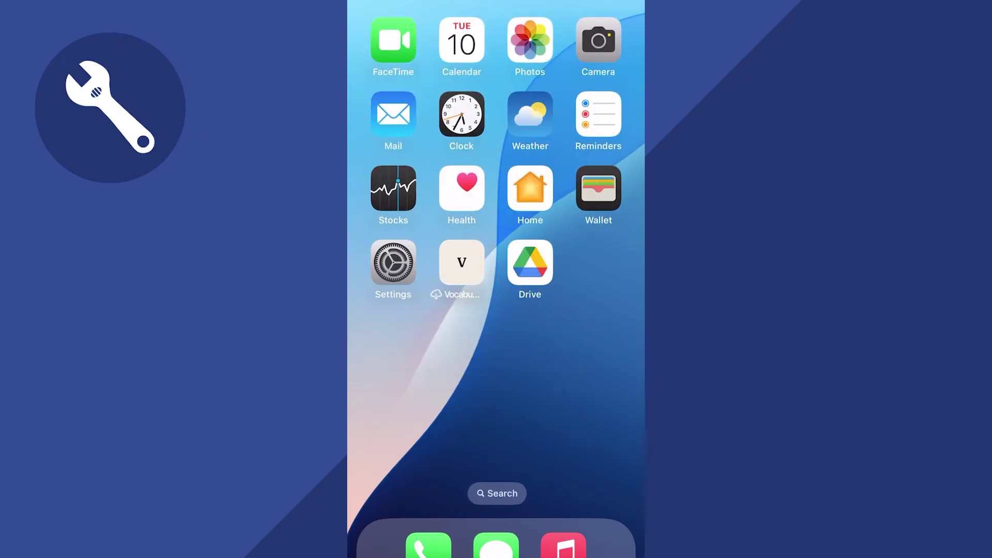
pyautogui.scroll(-5, 496, 310)
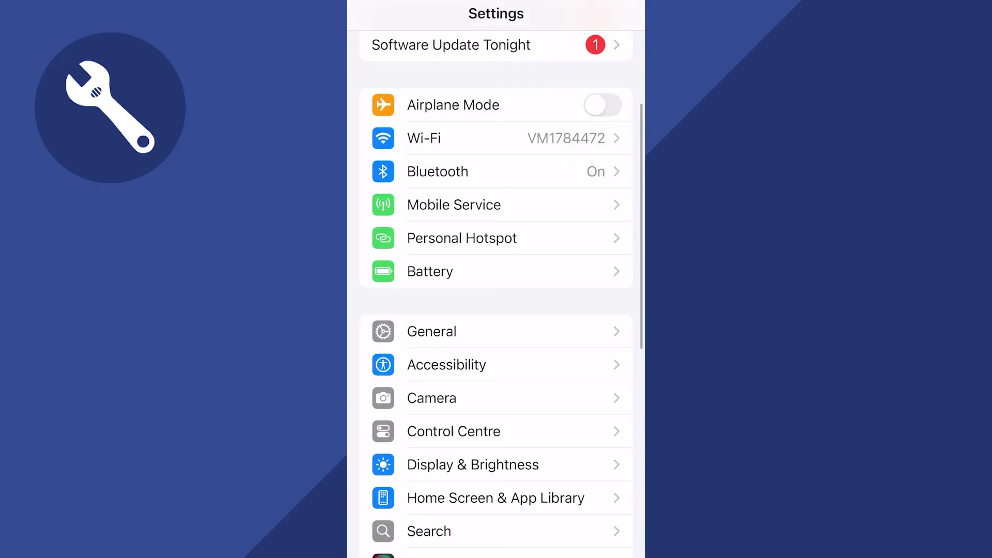
# Open ChatGPT's entry under General > iPhone Storage with all apps shown
pyautogui.click(432, 317)
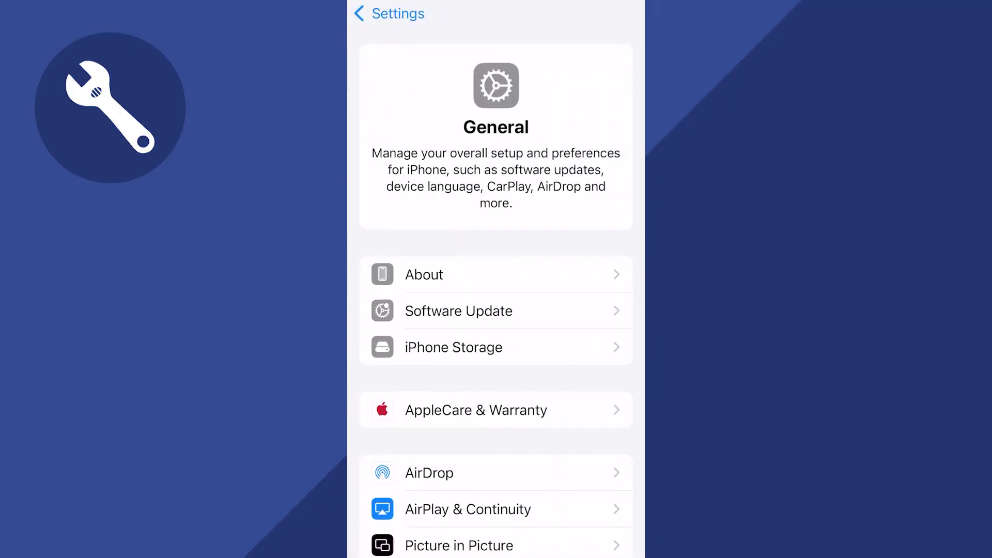
pyautogui.click(454, 347)
pyautogui.scroll(-3, 497, 310)
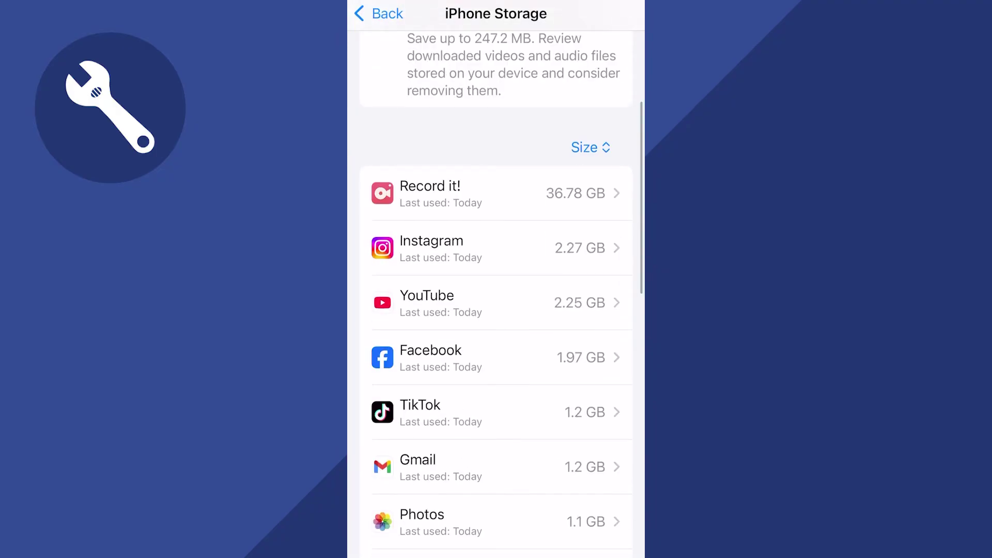
pyautogui.scroll(-3, 496, 310)
pyautogui.scroll(-3, 496, 310)
pyautogui.scroll(-5, 496, 310)
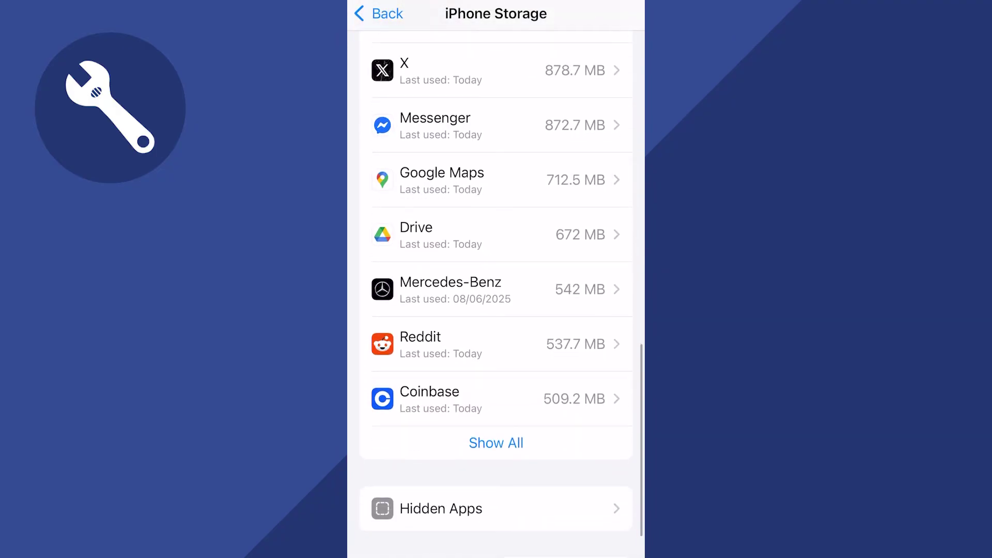
pyautogui.click(496, 436)
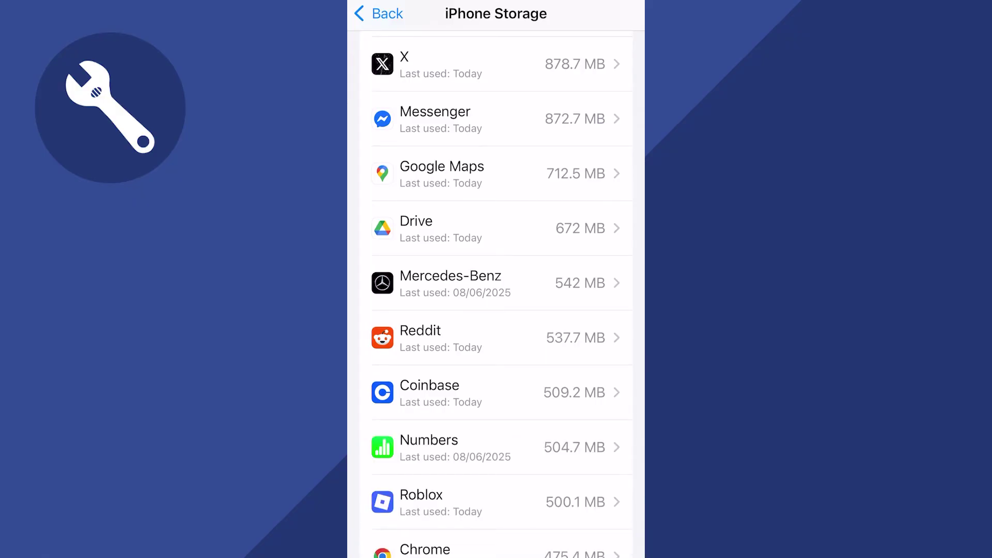
pyautogui.scroll(-1, 496, 310)
pyautogui.scroll(-8, 496, 311)
pyautogui.scroll(-4, 496, 310)
pyautogui.scroll(2, 496, 310)
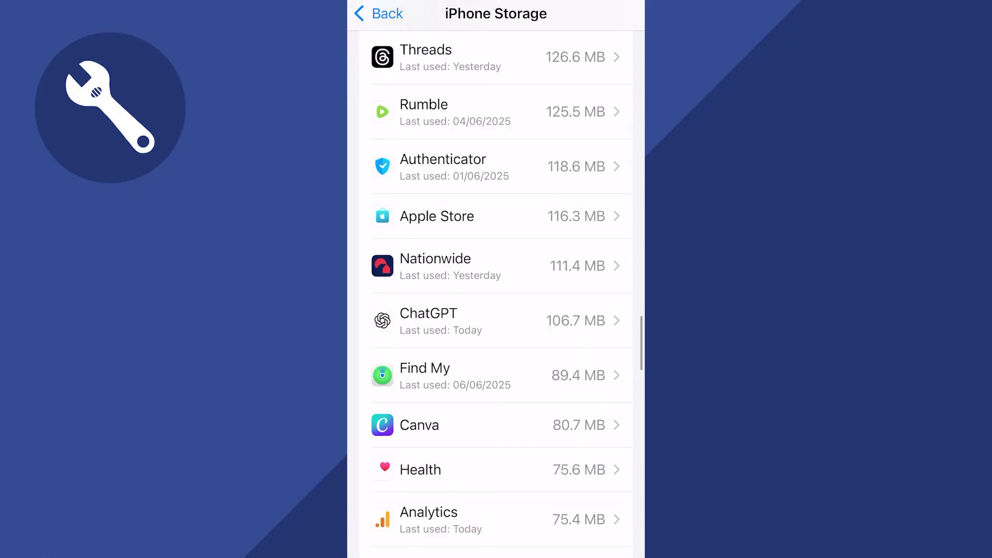
# Offload ChatGPT, reinstall it as version 1.2025.154, and return to the main Settings list
pyautogui.click(497, 339)
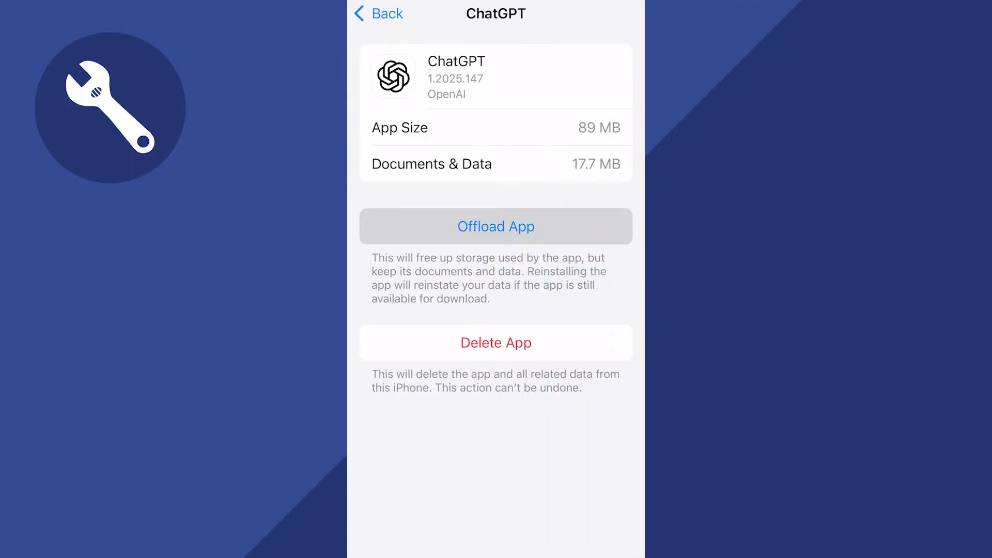
pyautogui.click(497, 505)
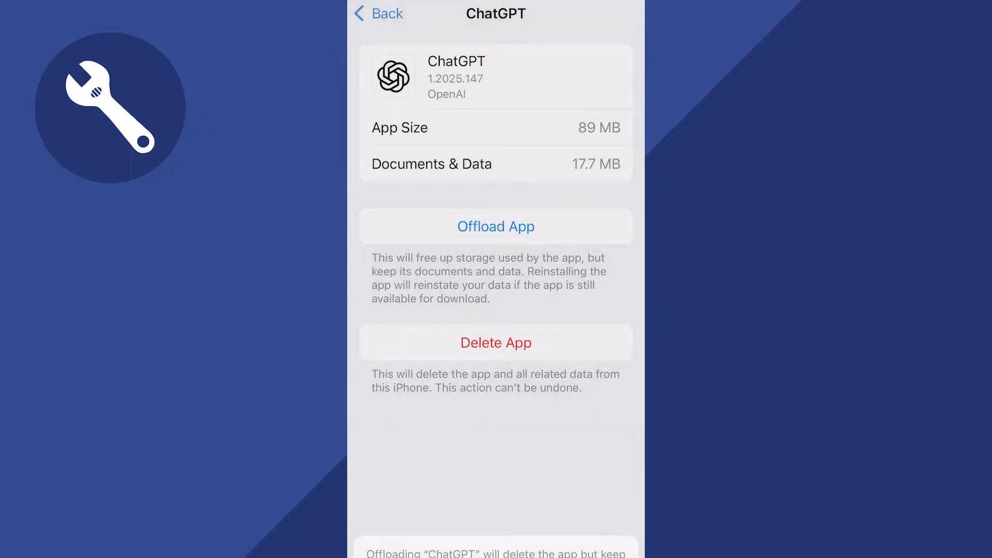
pyautogui.click(497, 186)
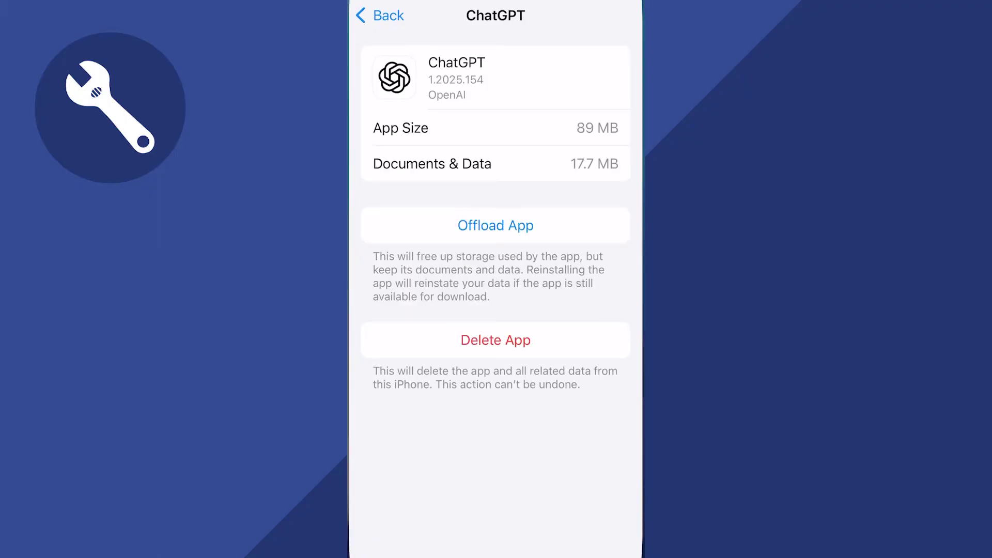
pyautogui.moveTo(590, 271); pyautogui.dragTo(403, 272)
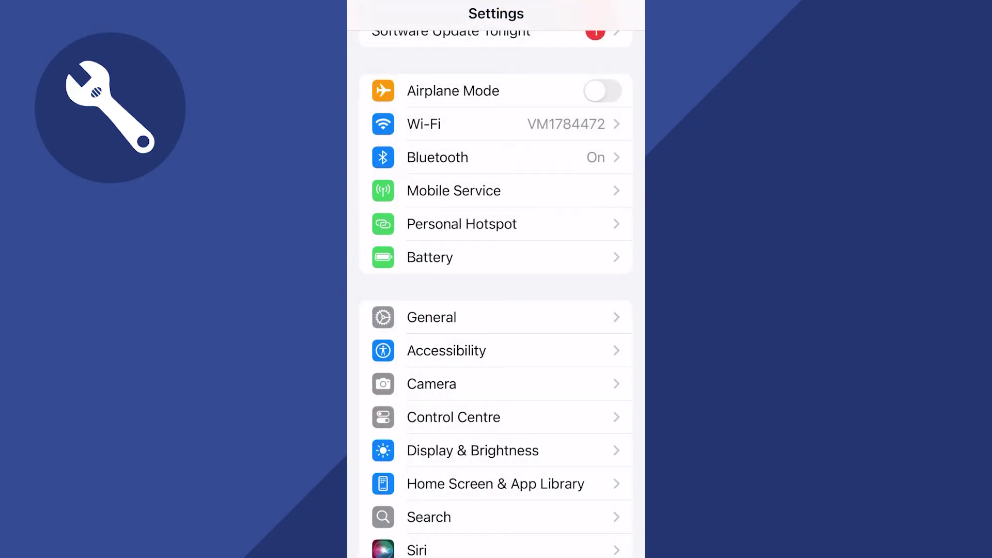
pyautogui.scroll(5, 496, 310)
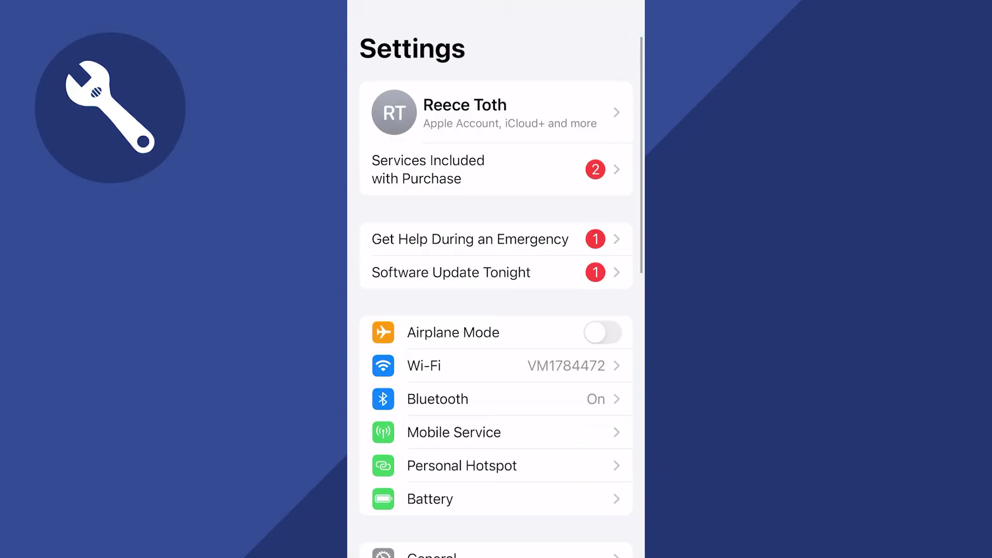
# Open Configure DNS for the connected Wi-Fi network VM1784472
pyautogui.click(465, 353)
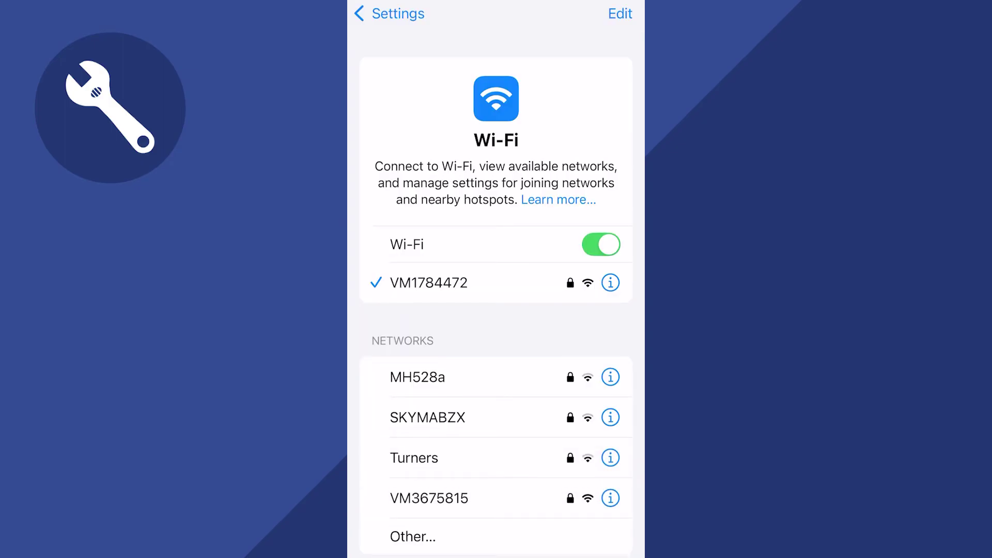
pyautogui.click(611, 283)
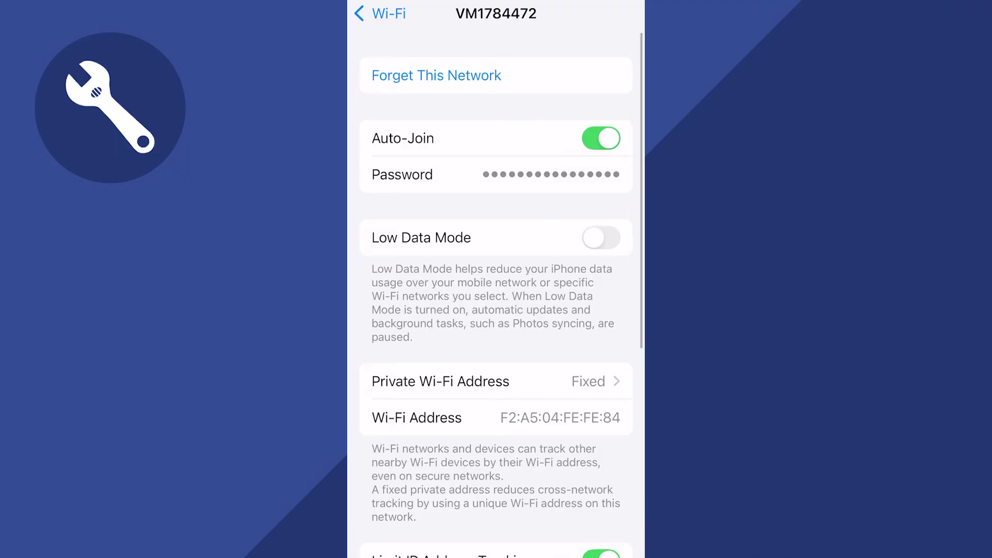
pyautogui.scroll(-5, 497, 310)
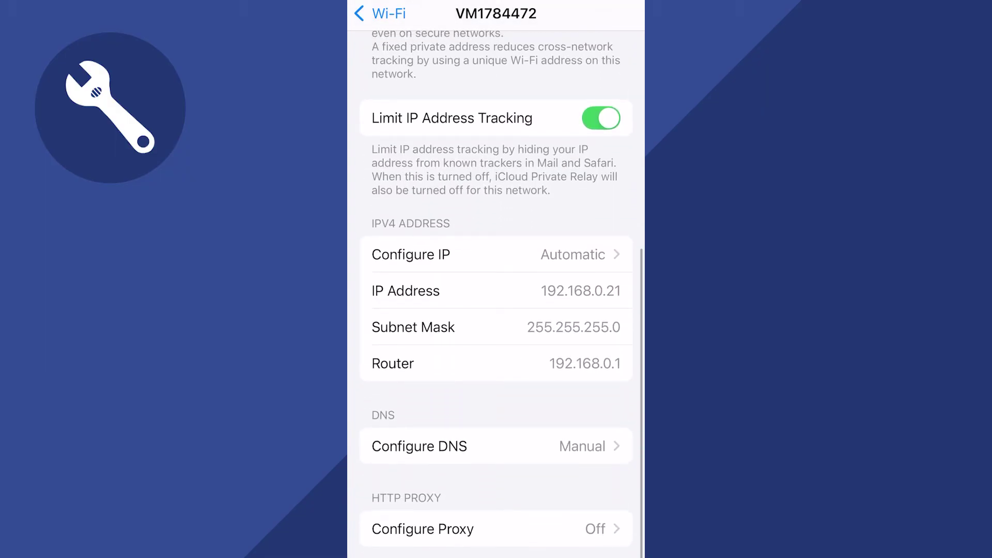
pyautogui.click(496, 442)
# Switch DNS to Manual and delete the existing 1.1.1.1 and 1.0.0.1 servers
pyautogui.click(497, 155)
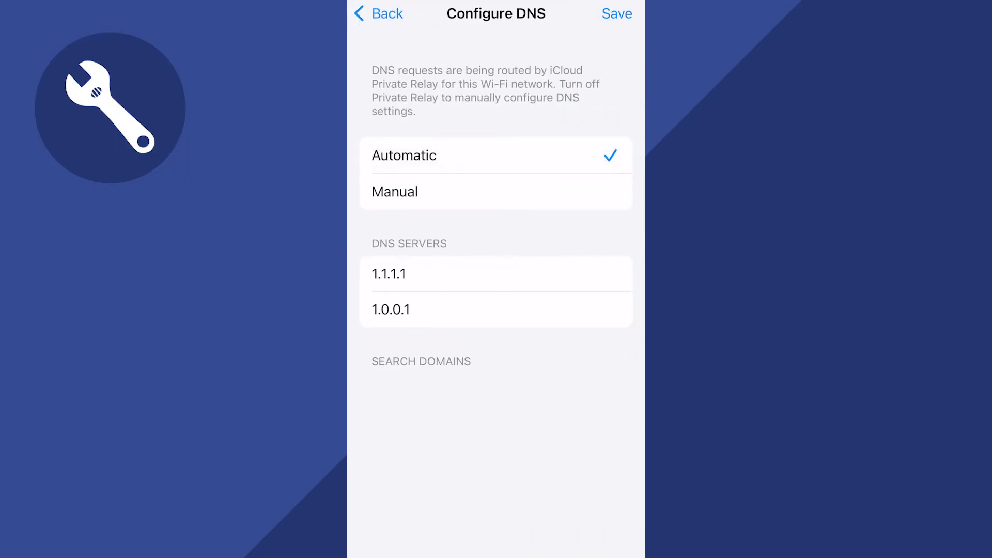
pyautogui.click(496, 191)
pyautogui.click(381, 274)
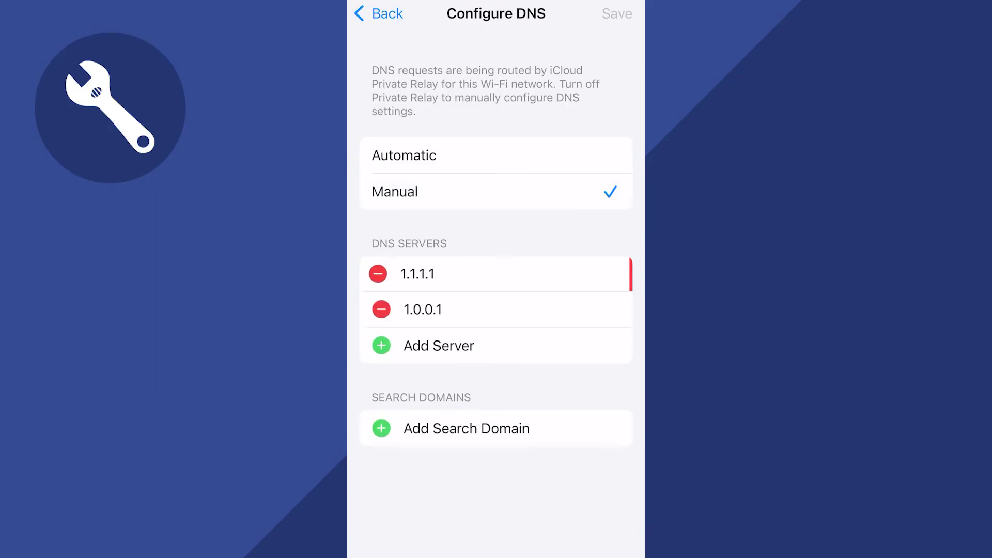
pyautogui.click(601, 274)
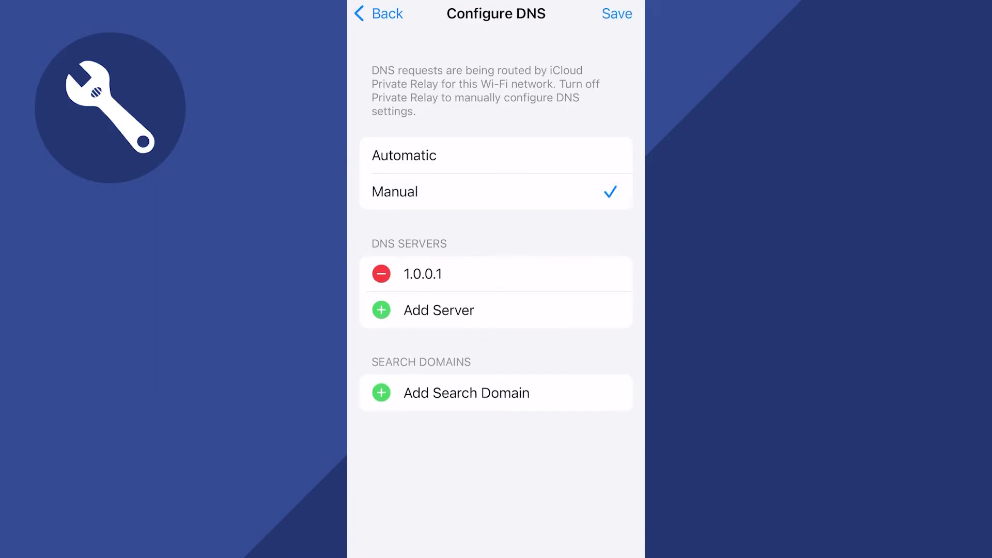
pyautogui.click(381, 275)
pyautogui.click(612, 275)
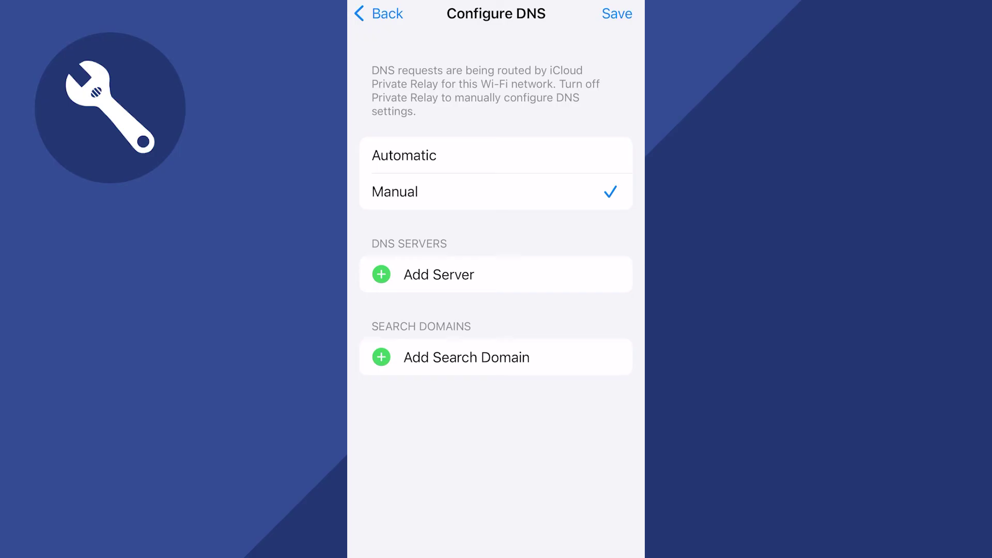
# Add DNS servers 1.1.1.1 and 1.0.0.1, save, and return to the home screen
pyautogui.click(439, 275)
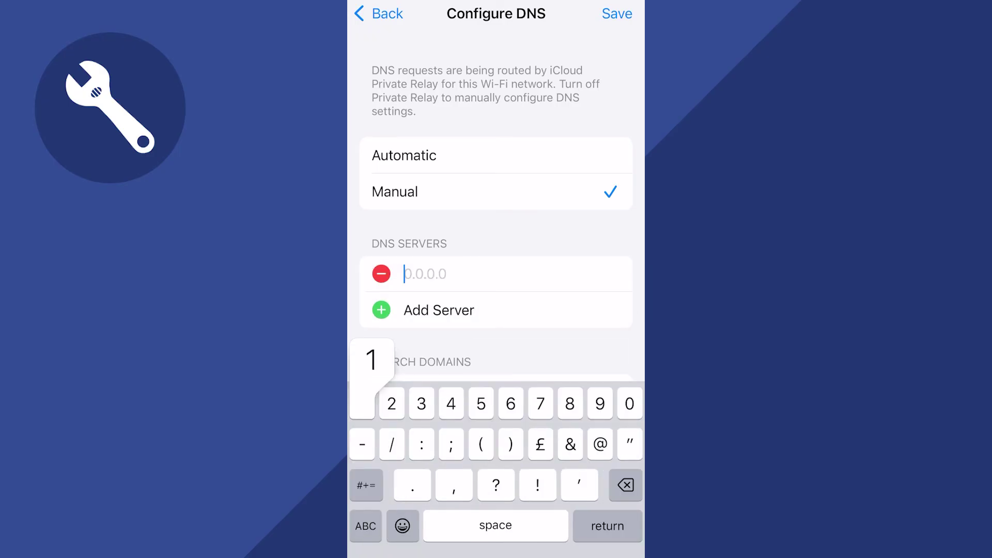
pyautogui.write('1.1.1')
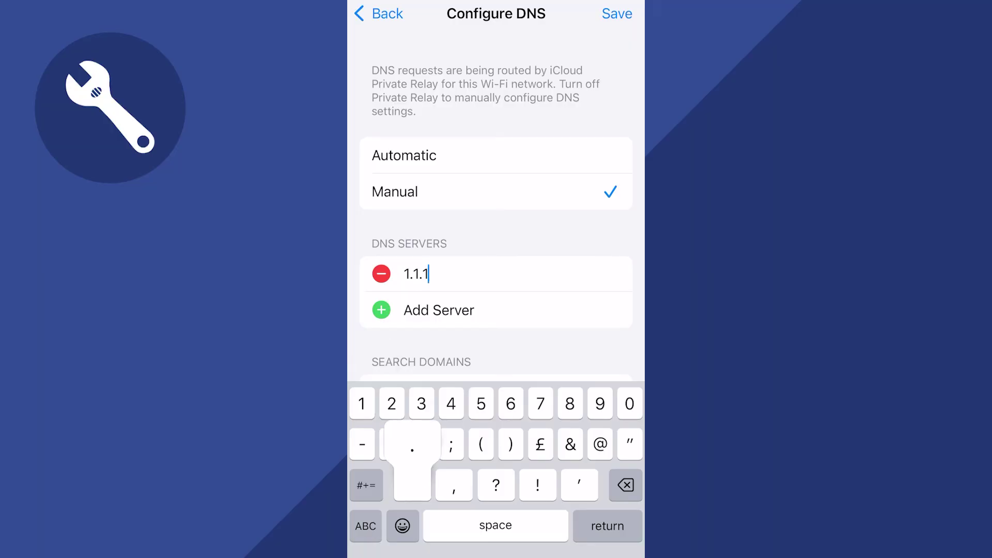
pyautogui.write('.1')
pyautogui.click(438, 311)
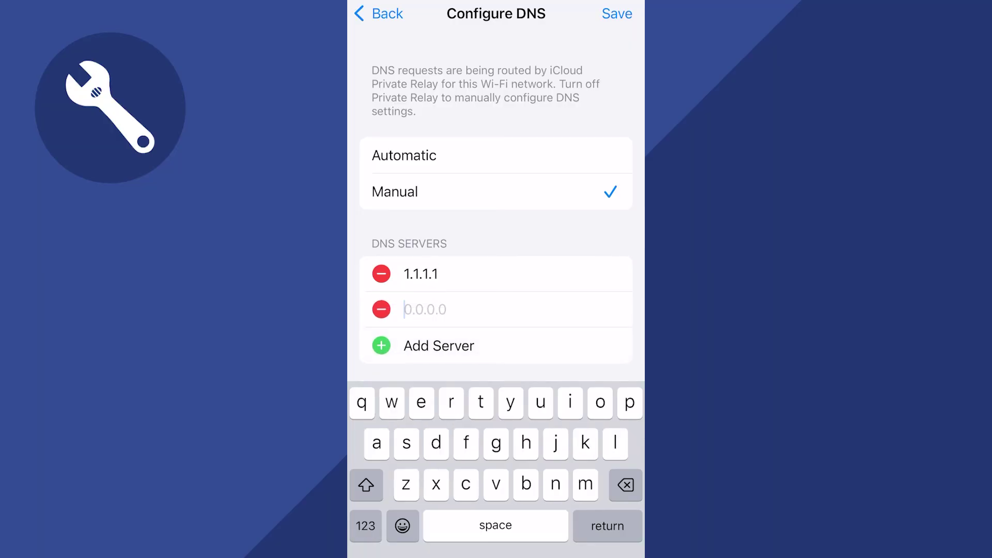
pyautogui.write('1.0.')
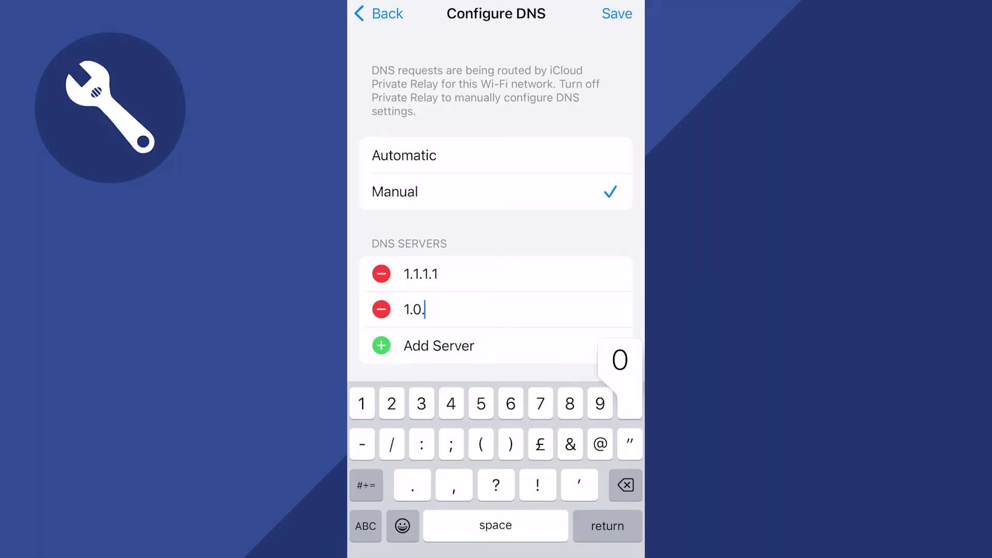
pyautogui.write('0.1')
pyautogui.click(438, 346)
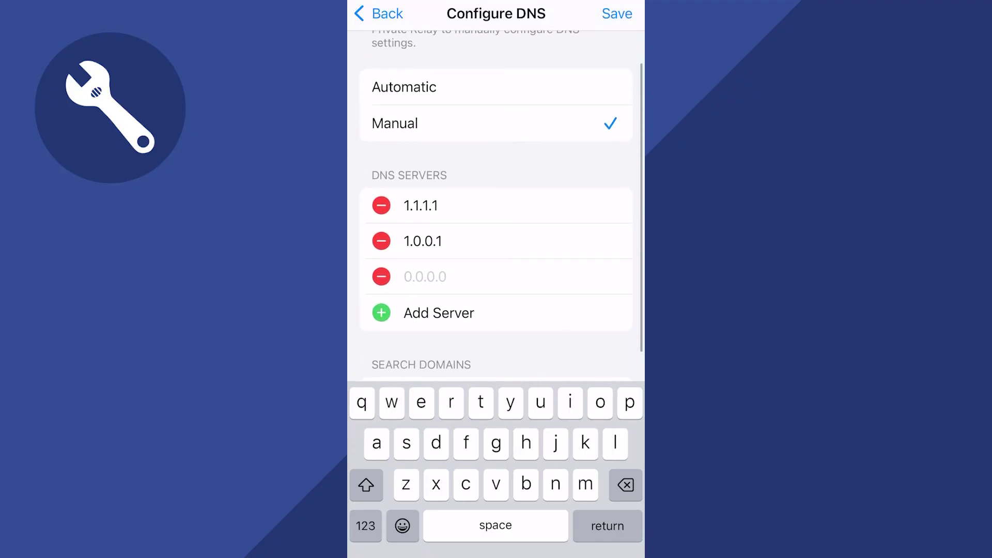
pyautogui.click(379, 14)
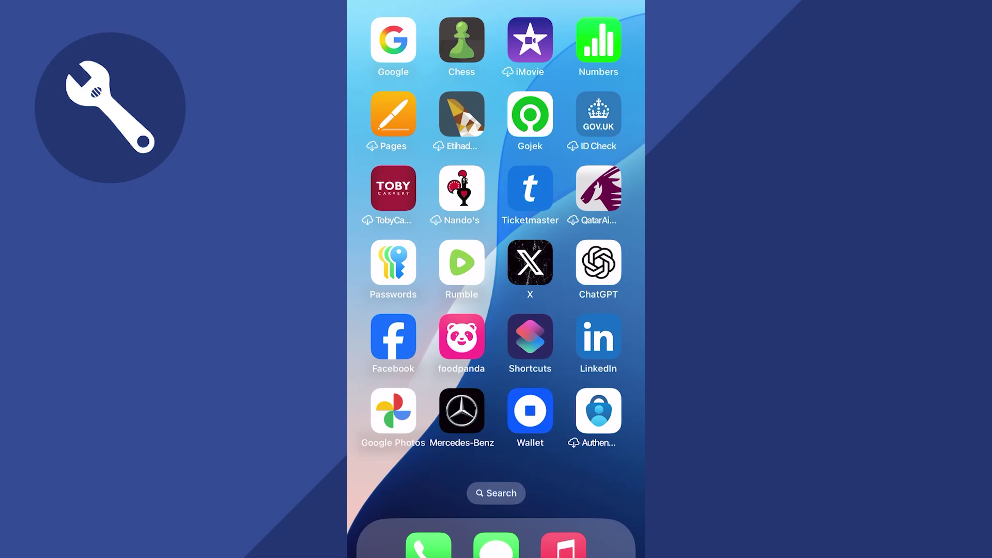